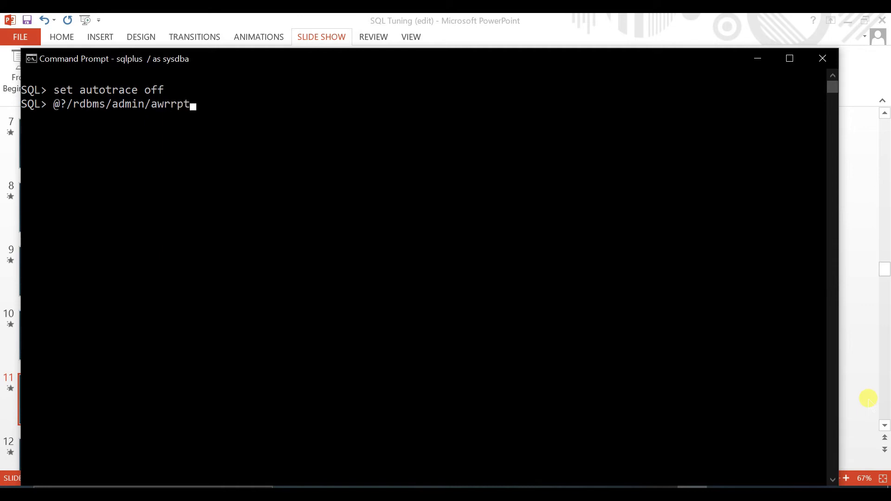
# Step: Run the @?/rdbms/admin/awrrpt script in SQL*Plus and list the snapshots from the last 1 day
pyautogui.write('rpt')
pyautogui.press('Return')
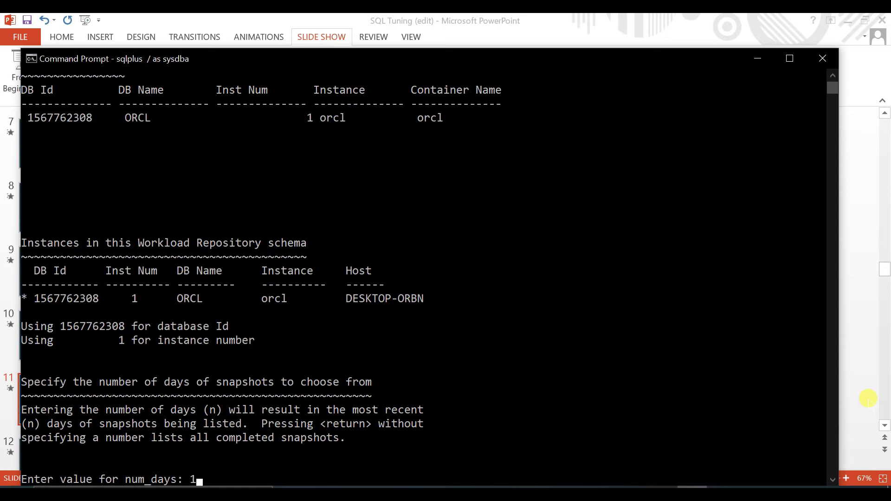
pyautogui.press('Return')
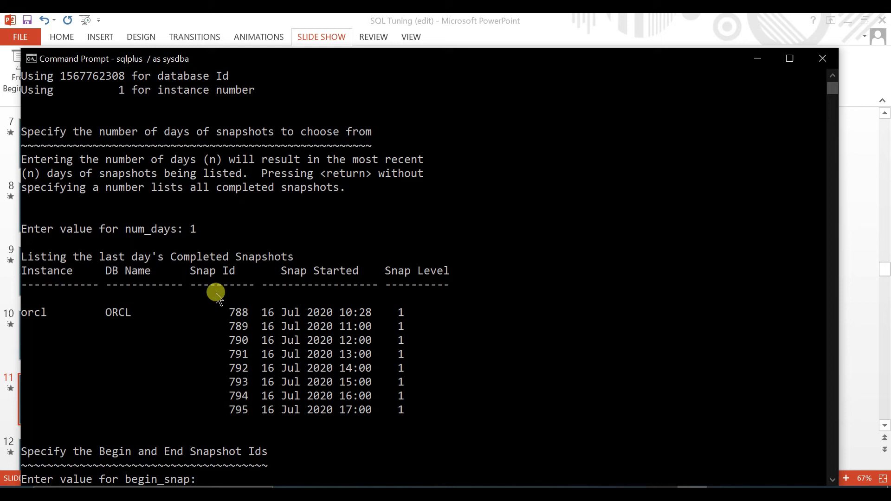
# Step: Set the report's begin snapshot to 794 and its end snapshot to 795
pyautogui.scroll(-1, 255, 414)
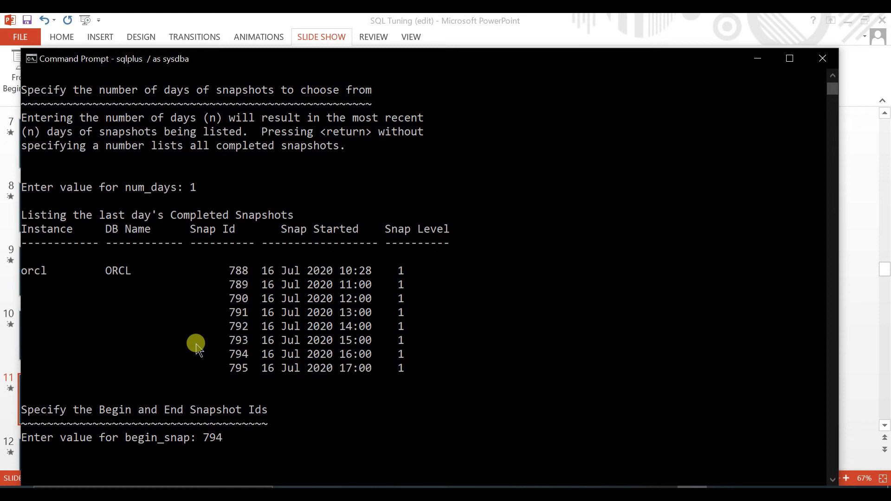
pyautogui.press('Return')
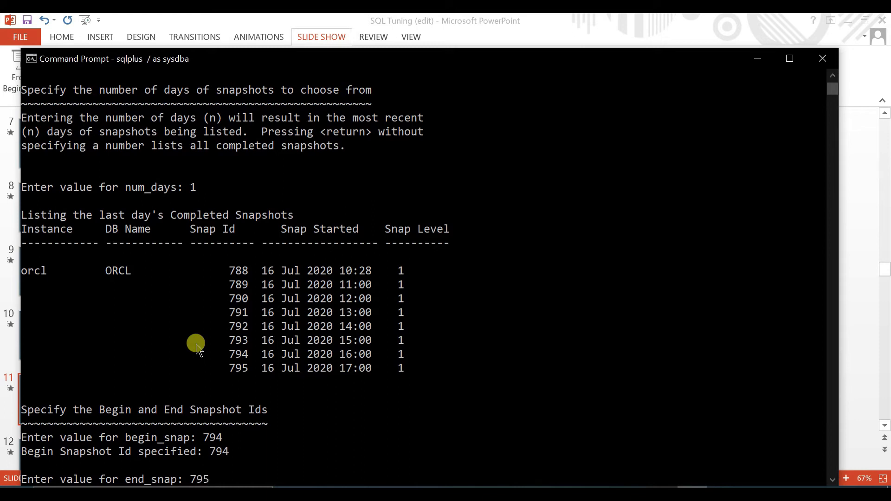
pyautogui.press('Return')
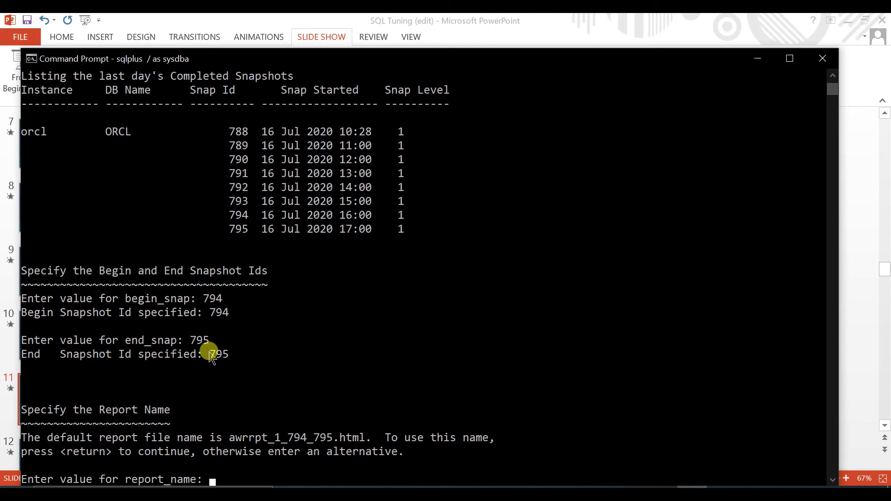
# Step: Accept the default report name awrrpt_1_794_795.html and generate the AWR report
pyautogui.moveTo(229, 438); pyautogui.dragTo(365, 438)
pyautogui.click(426, 368)
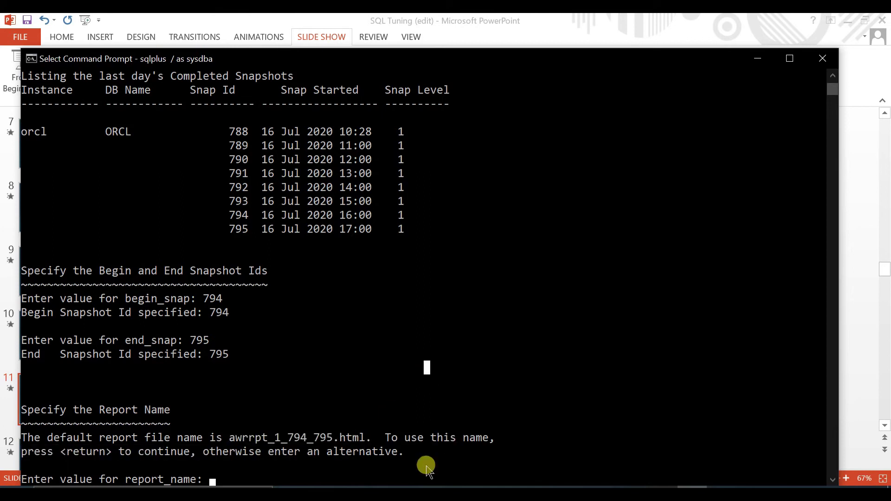
pyautogui.press('Return')
pyautogui.press('Return')
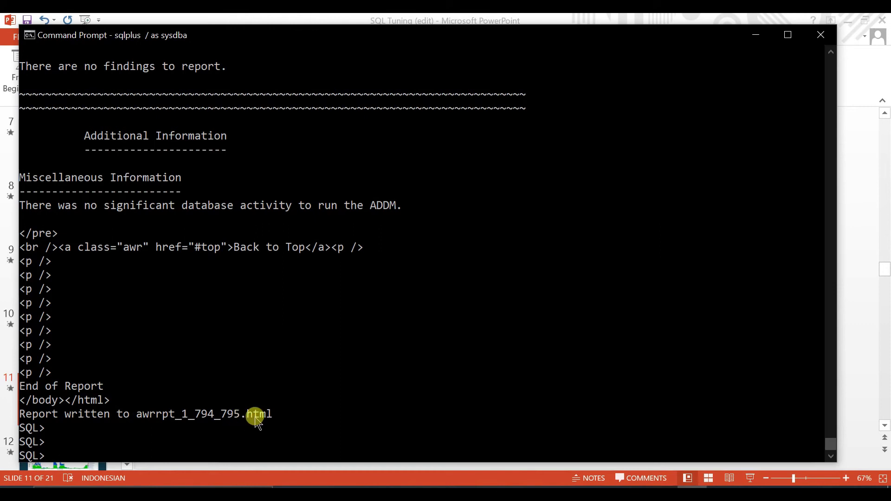
# Step: Switch to File Explorer and browse to the current user's home folder under C:\Users
pyautogui.click(418, 492)
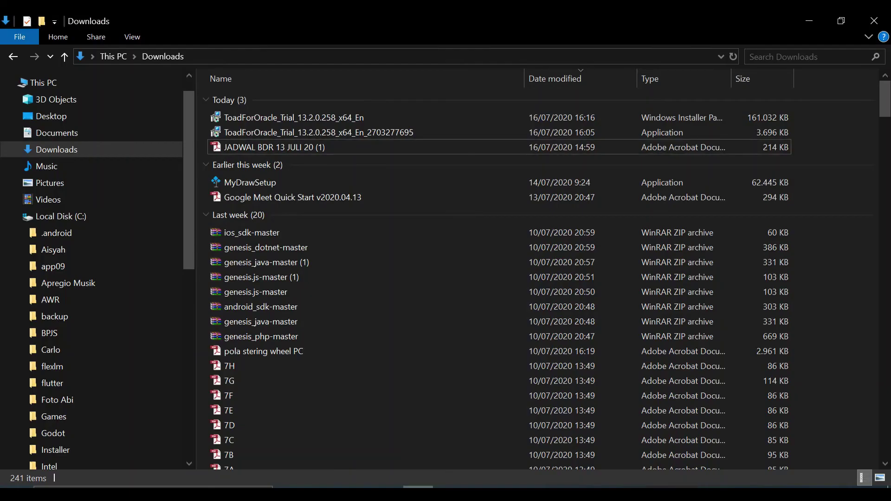
pyautogui.click(59, 220)
pyautogui.scroll(-5, 288, 380)
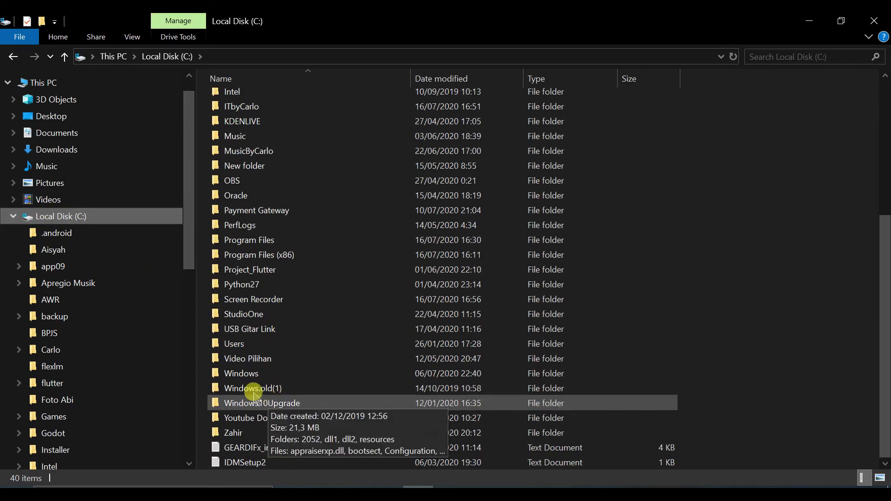
pyautogui.doubleClick(242, 343)
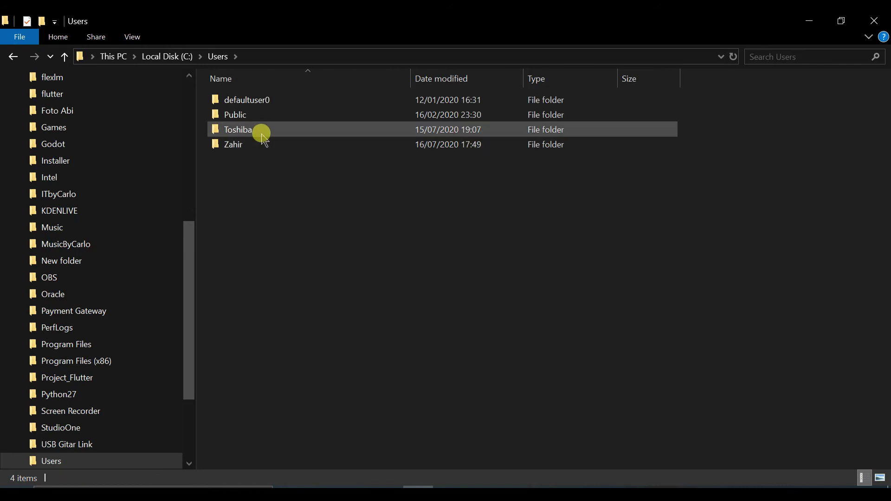
pyautogui.doubleClick(244, 145)
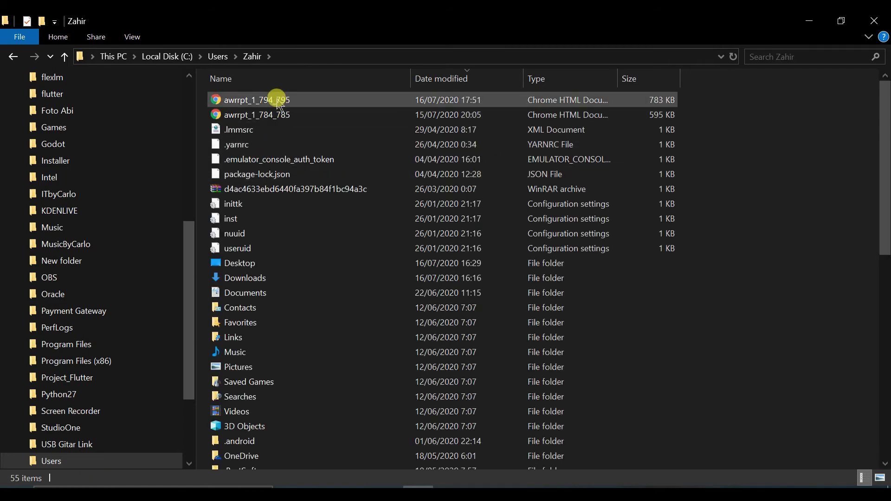
# Step: Open the awrrpt_1_794_795 report file in Google Chrome
pyautogui.click(237, 104)
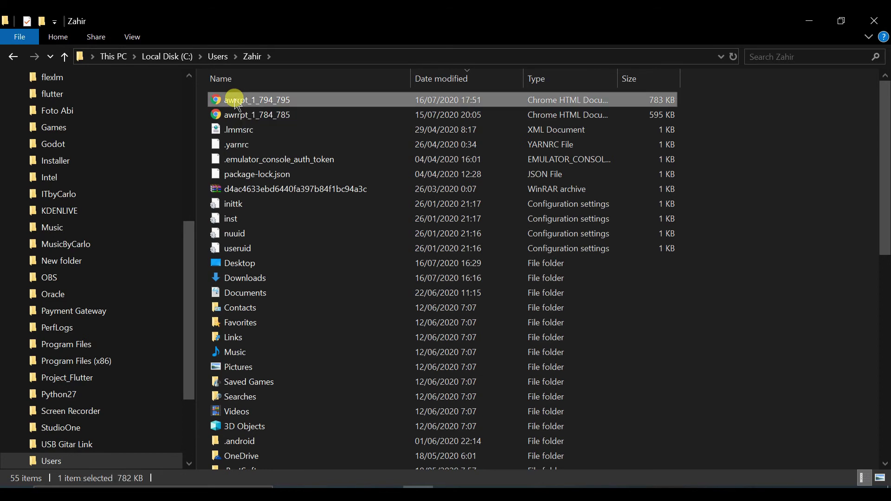
pyautogui.doubleClick(237, 103)
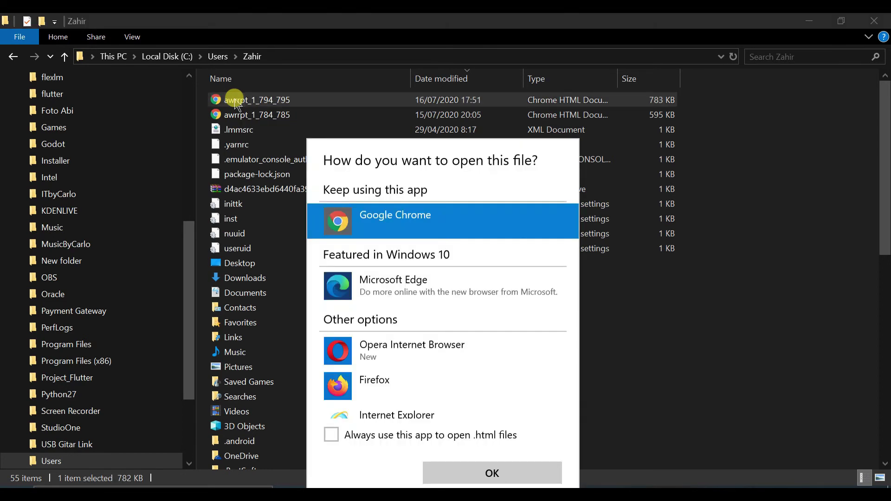
pyautogui.click(470, 472)
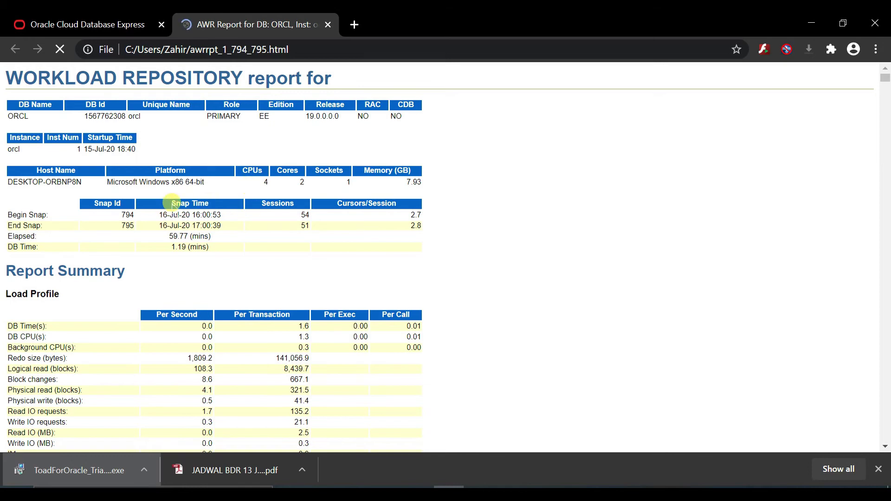
# Step: Skim the AWR report from the load profile and efficiency percentages down to the wait events statistics
pyautogui.scroll(-3, 171, 204)
pyautogui.scroll(-20, 171, 203)
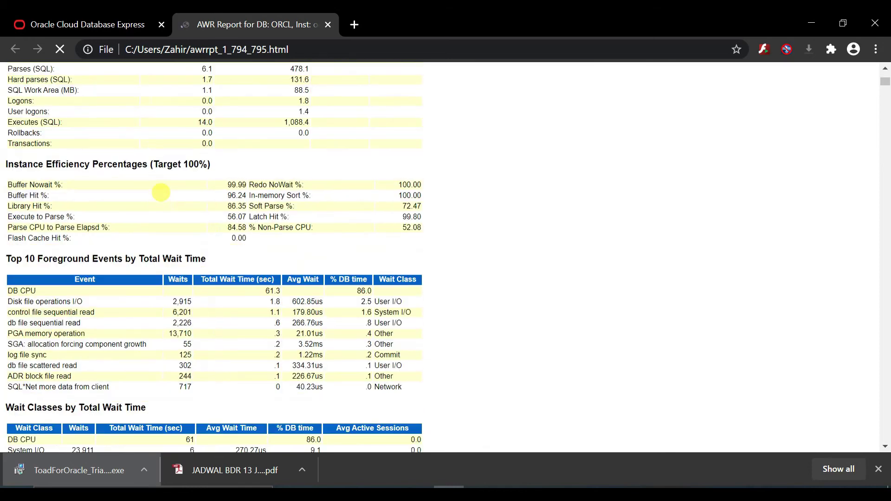
pyautogui.scroll(-20, 161, 192)
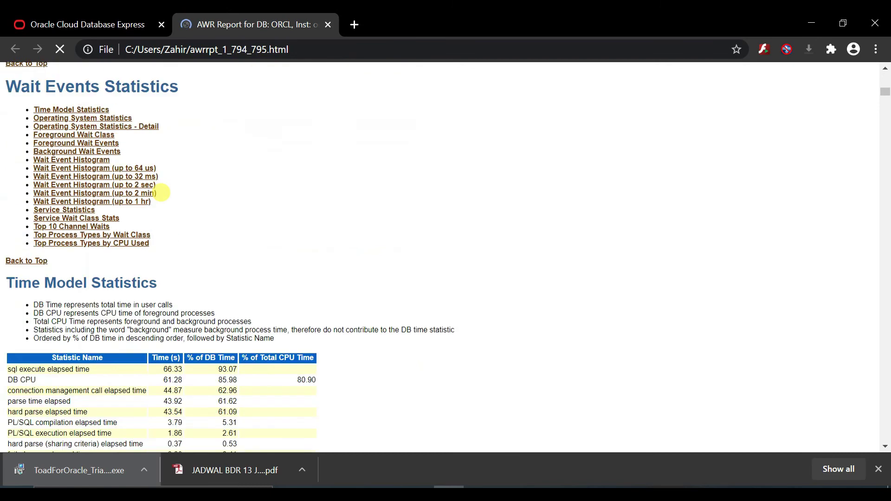
pyautogui.scroll(20, 161, 192)
pyautogui.scroll(3, 161, 192)
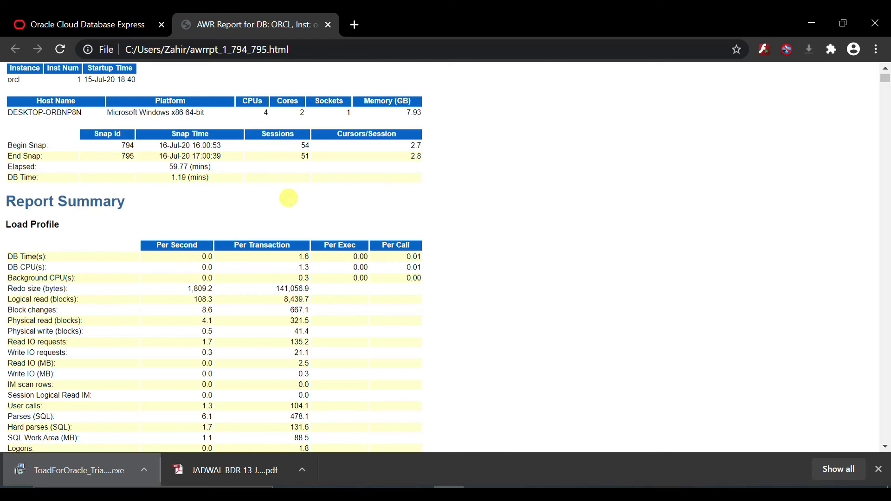
# Step: Examine the ADDM task section at the end of the report, including its analysis period, target, activity and findings
pyautogui.moveTo(885, 79); pyautogui.dragTo(881, 450)
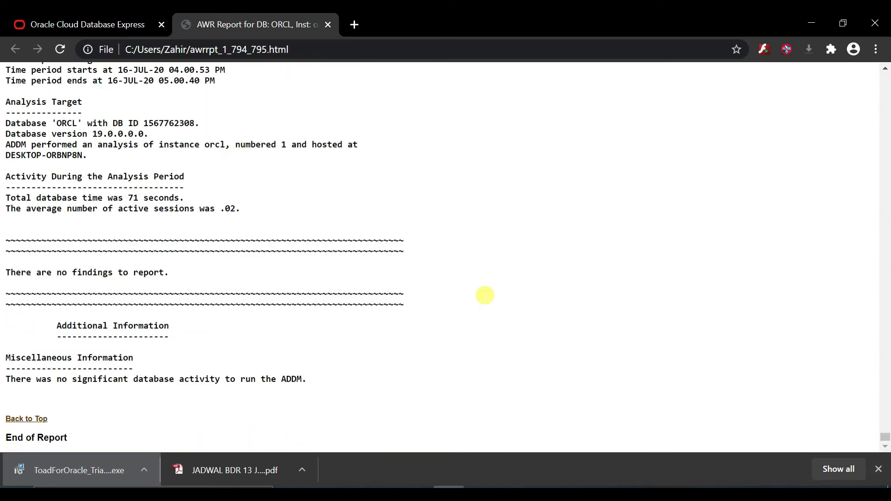
pyautogui.scroll(7, 485, 295)
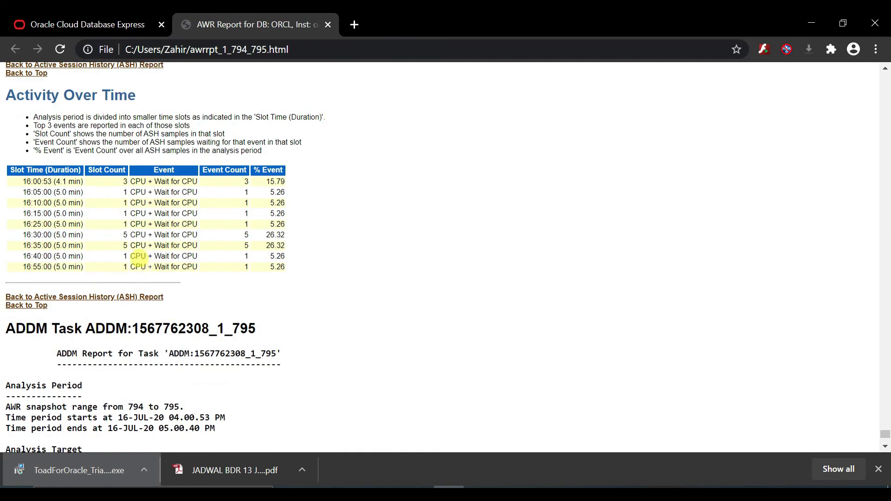
pyautogui.scroll(-6, 190, 353)
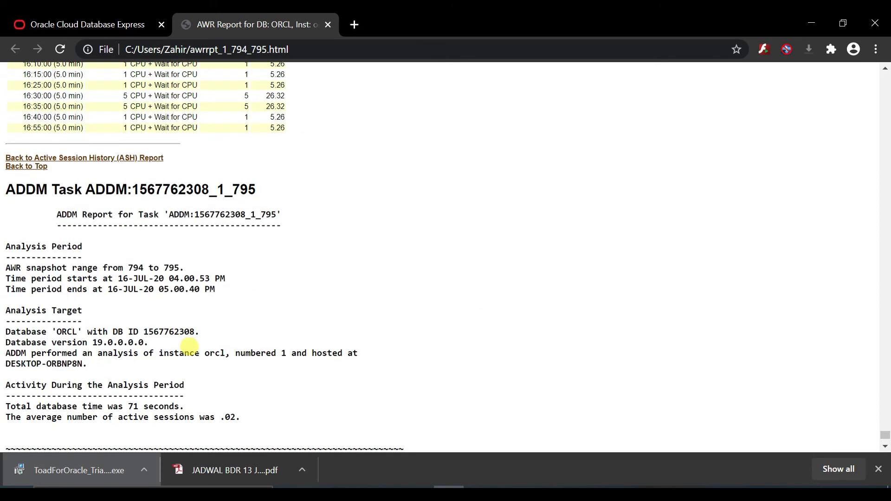
pyautogui.scroll(2, 150, 298)
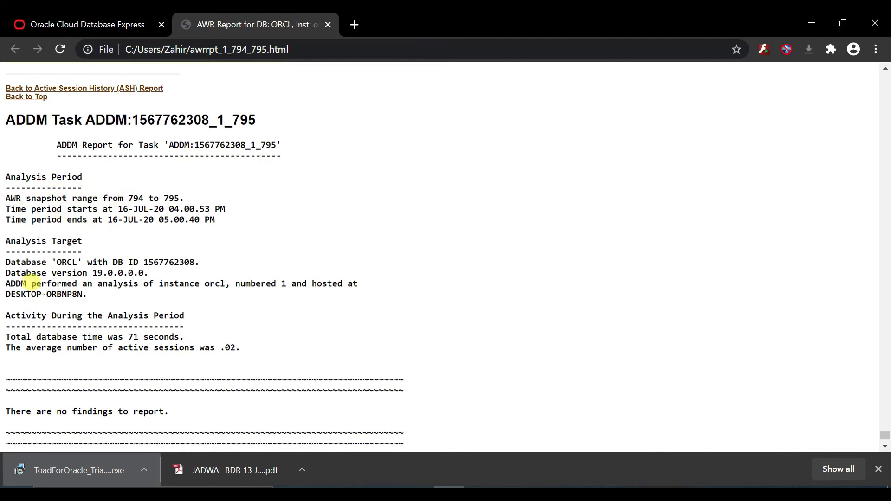
pyautogui.scroll(-1, 47, 337)
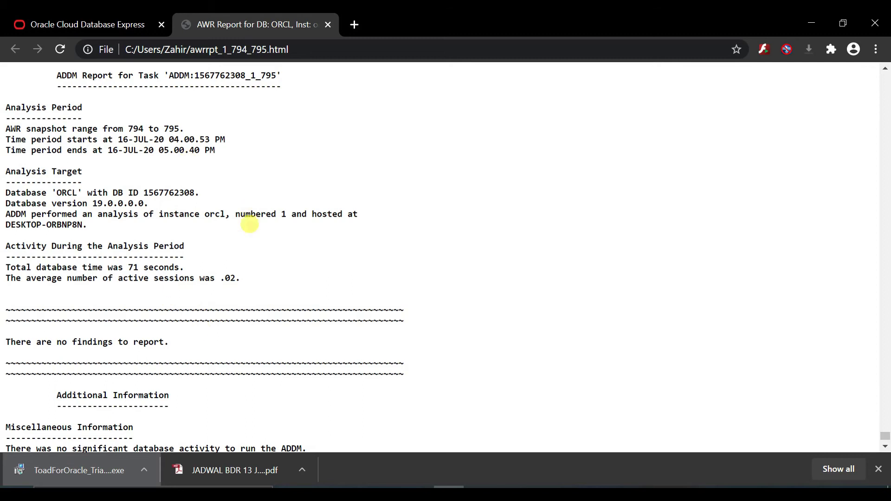
pyautogui.scroll(5, 231, 309)
pyautogui.scroll(-4, 79, 314)
pyautogui.scroll(-1, 93, 317)
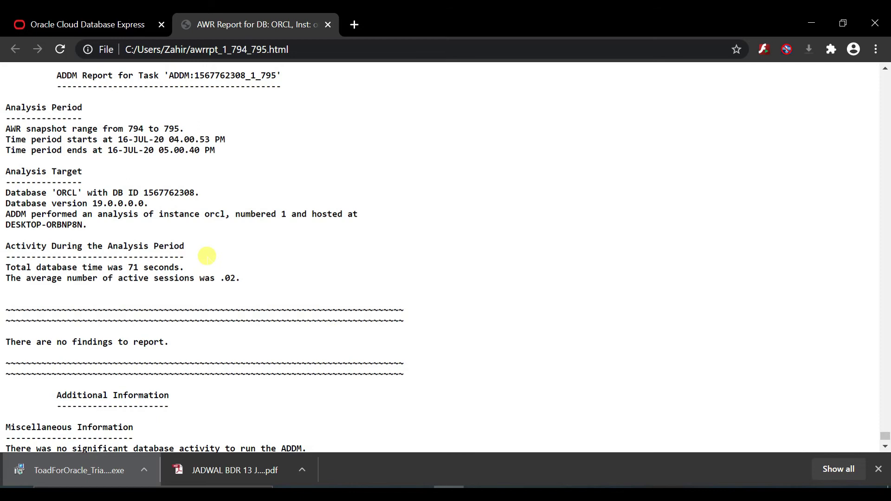
pyautogui.scroll(15, 207, 255)
pyautogui.moveTo(884, 400); pyautogui.dragTo(886, 78)
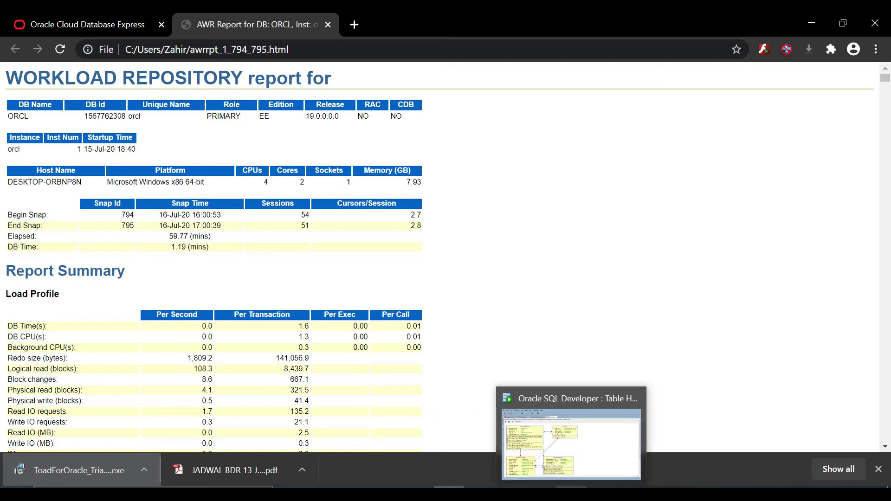
# Step: Switch to Oracle SQL Developer, show the DBA navigator and open the AWR overview under Performance
pyautogui.click(575, 427)
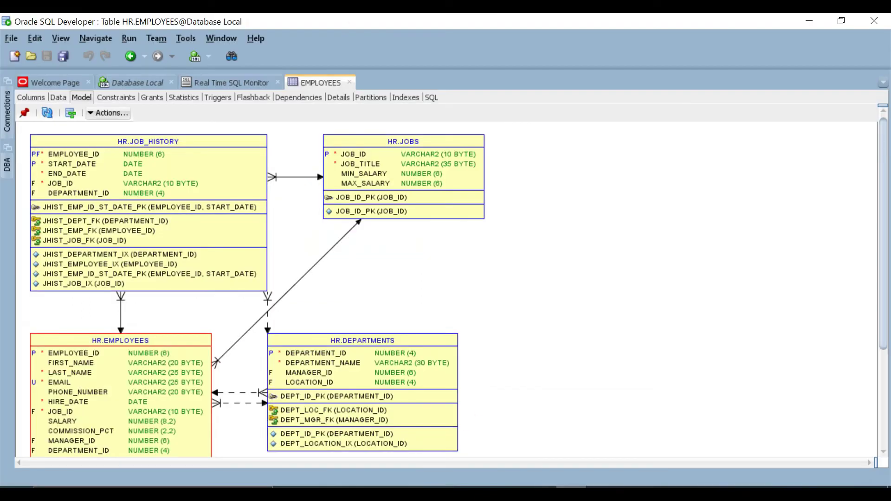
pyautogui.click(7, 112)
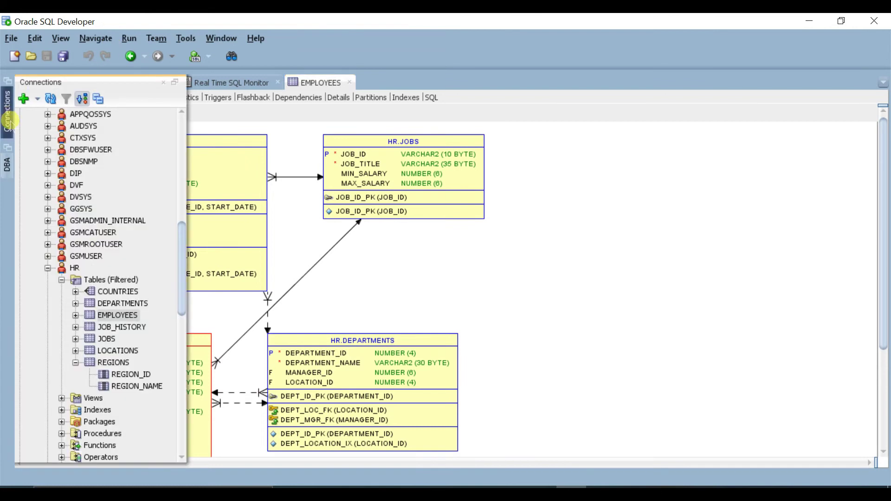
pyautogui.click(7, 165)
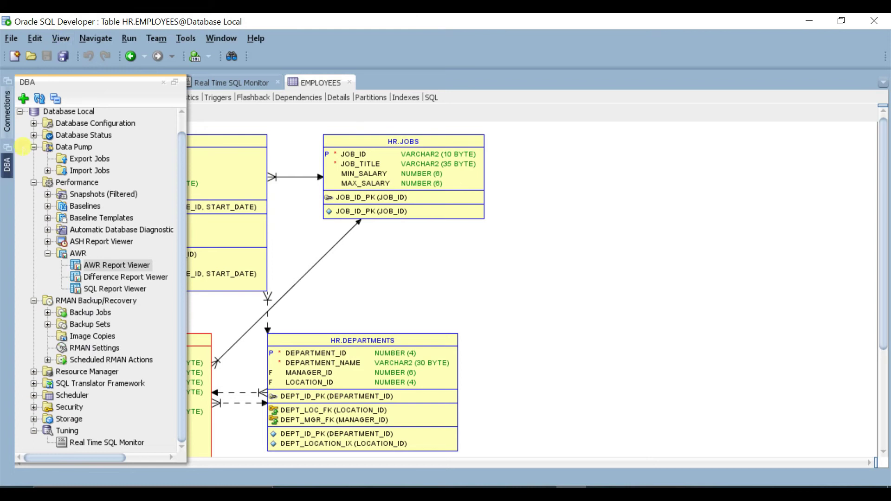
pyautogui.click(61, 38)
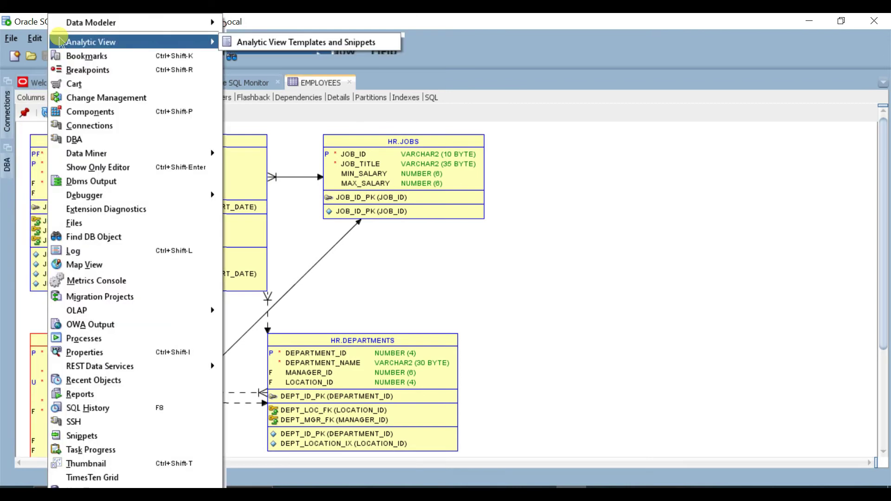
pyautogui.click(74, 139)
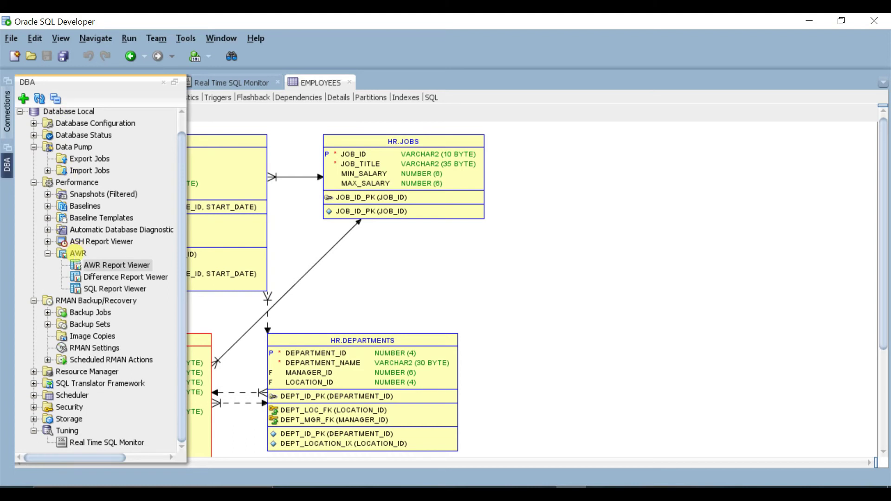
pyautogui.click(77, 253)
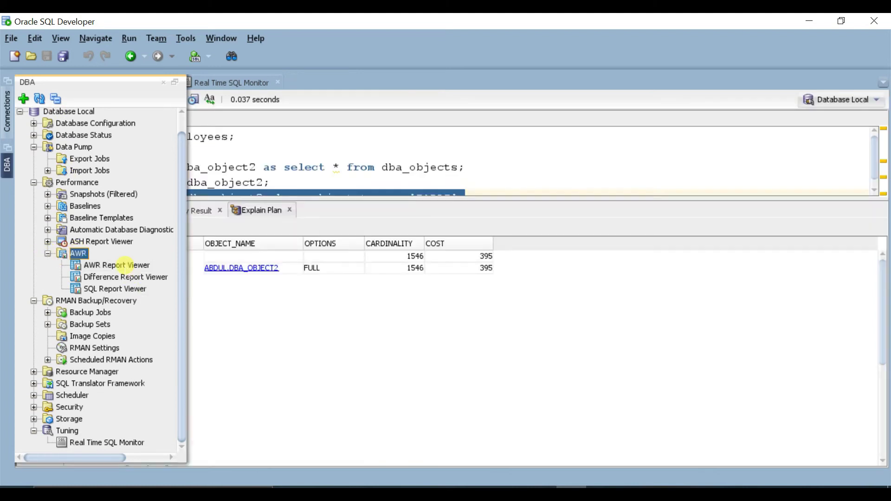
pyautogui.doubleClick(112, 254)
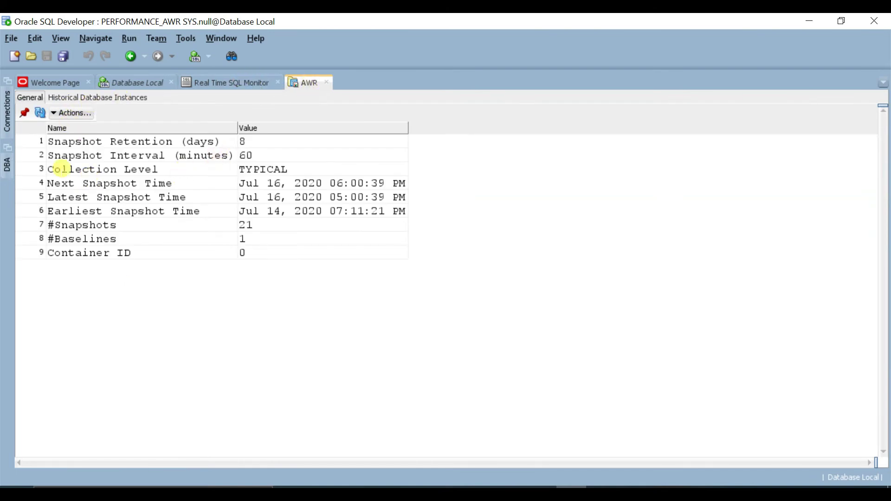
# Step: Open the AWR Report Viewer for the Database Local connection from the DBA navigator
pyautogui.click(7, 165)
pyautogui.click(66, 280)
pyautogui.click(48, 270)
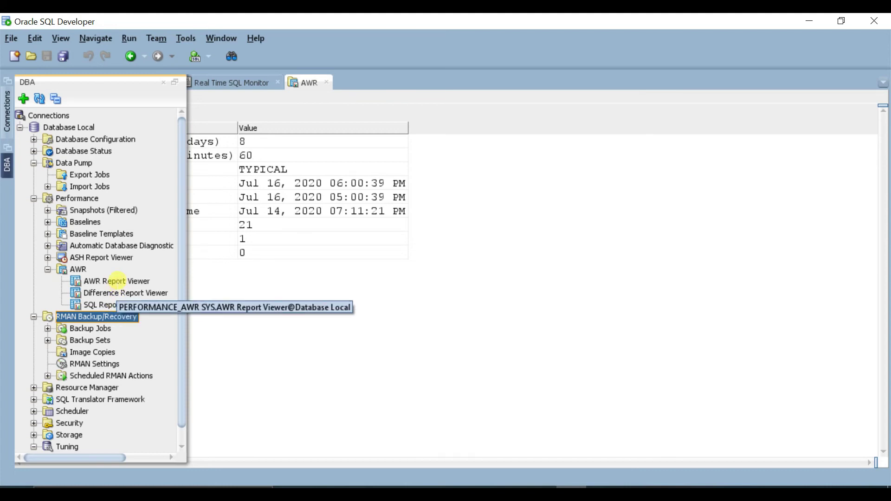
pyautogui.click(120, 282)
pyautogui.doubleClick(119, 282)
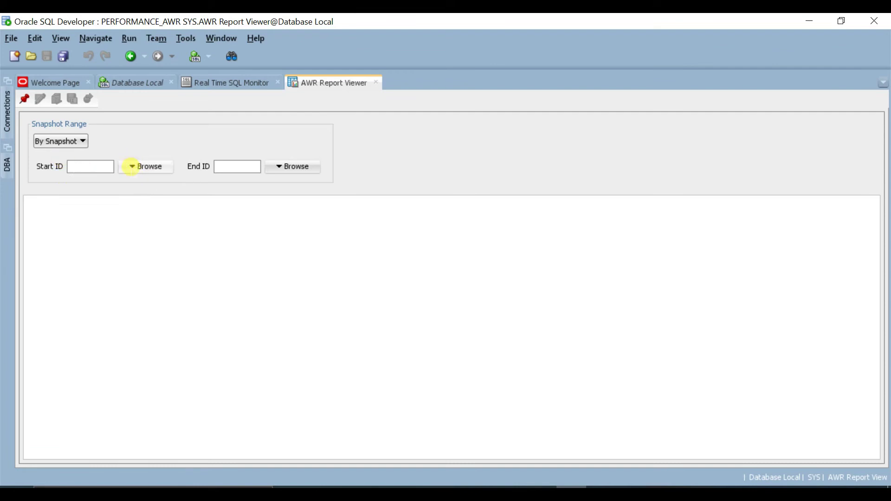
# Step: Generate an AWR report in the AWR Report Viewer for the snapshot range from start ID 793 to end ID 794
pyautogui.click(132, 166)
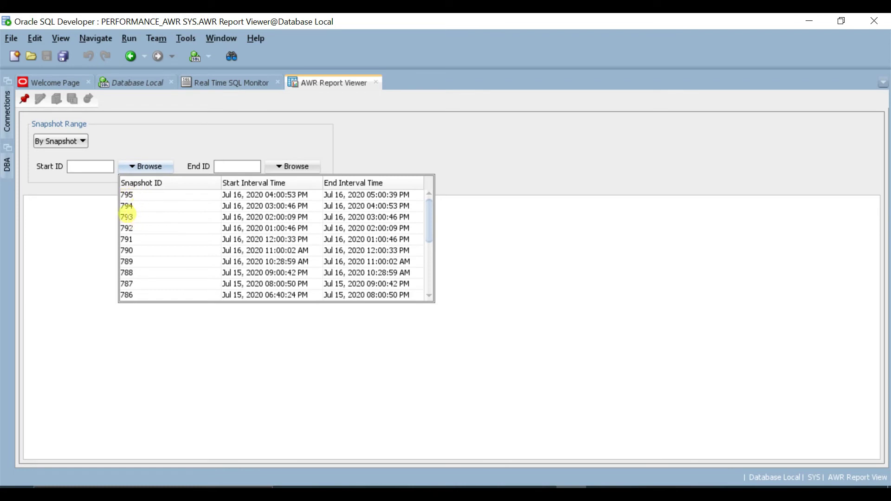
pyautogui.click(126, 216)
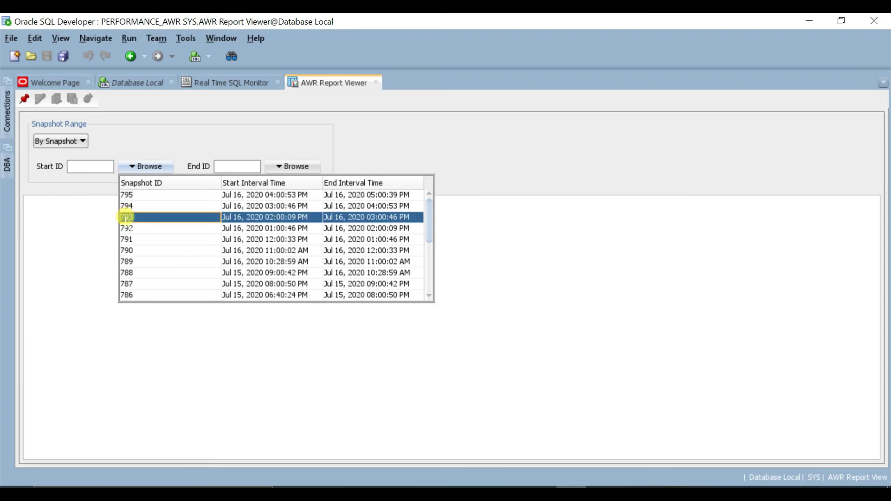
pyautogui.click(127, 217)
pyautogui.click(252, 166)
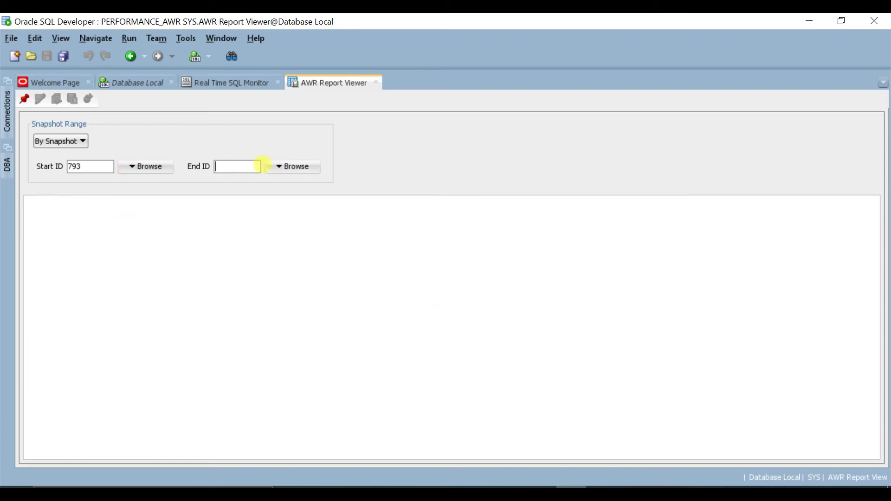
pyautogui.click(279, 165)
pyautogui.click(276, 206)
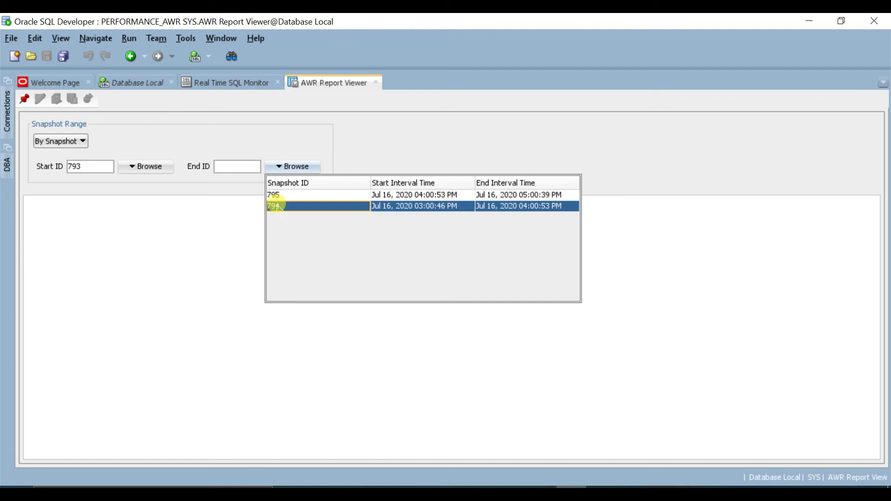
pyautogui.click(276, 205)
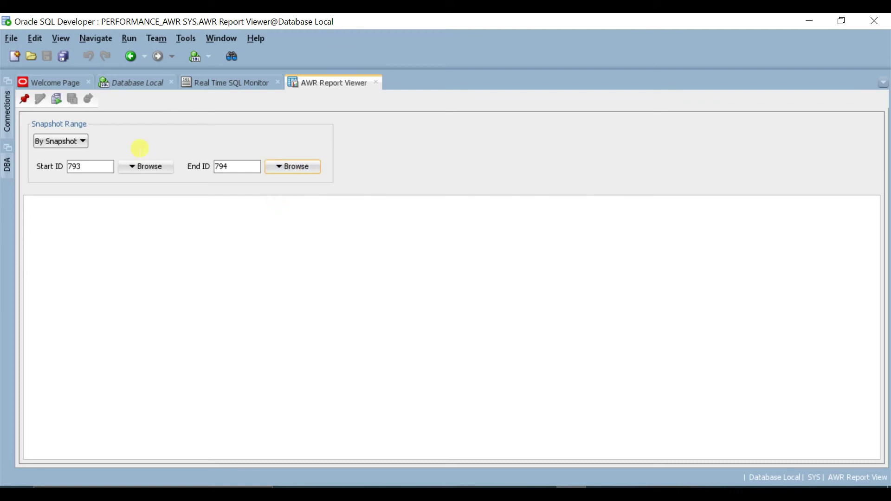
pyautogui.click(61, 104)
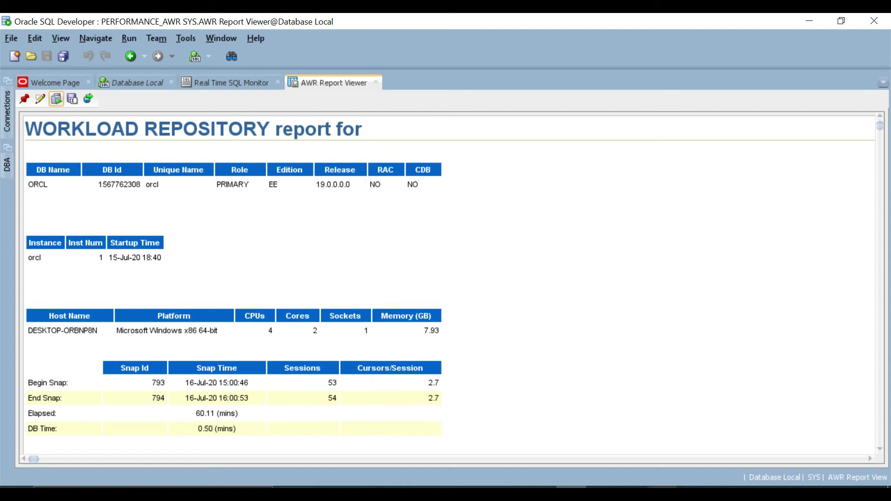
# Step: Examine the generated AWR report, from the ADDM analysis at its end to the database, host and snapshot tables at its beginning
pyautogui.moveTo(661, 494)
pyautogui.moveTo(878, 127); pyautogui.dragTo(878, 442)
pyautogui.scroll(3, 139, 149)
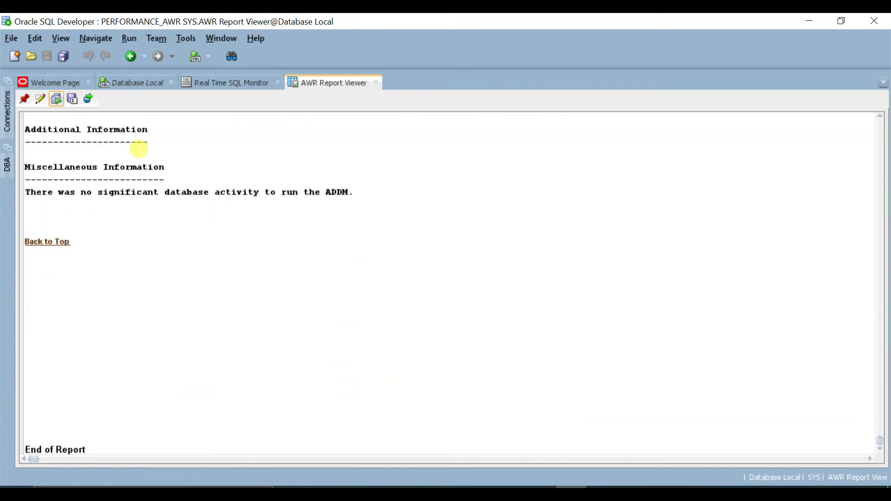
pyautogui.click(879, 245)
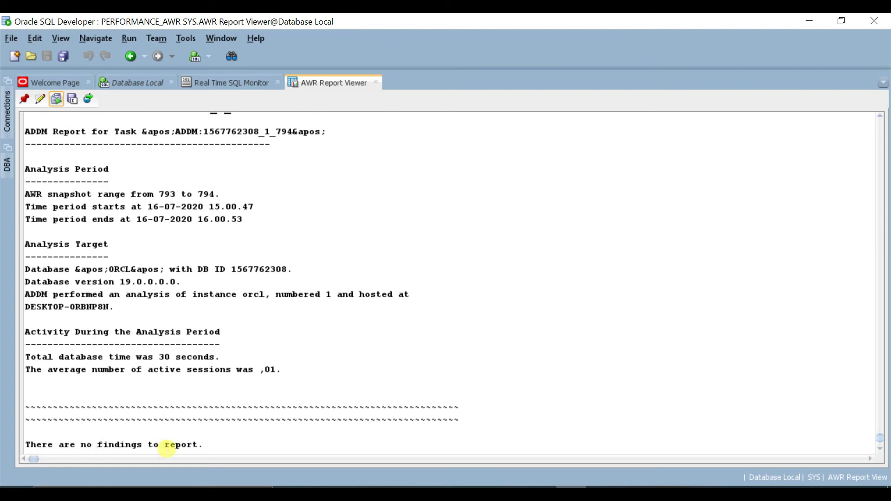
pyautogui.scroll(1, 216, 367)
pyautogui.moveTo(877, 439); pyautogui.dragTo(879, 123)
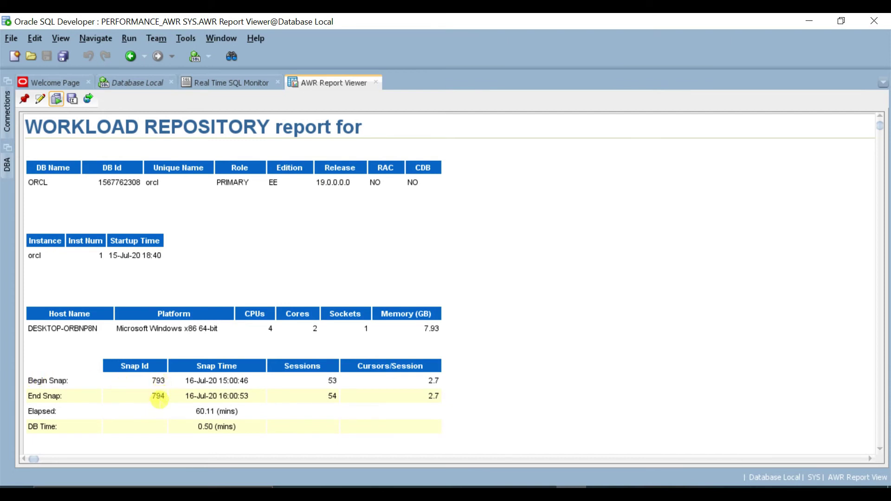
pyautogui.scroll(-1, 209, 225)
pyautogui.scroll(-2, 209, 228)
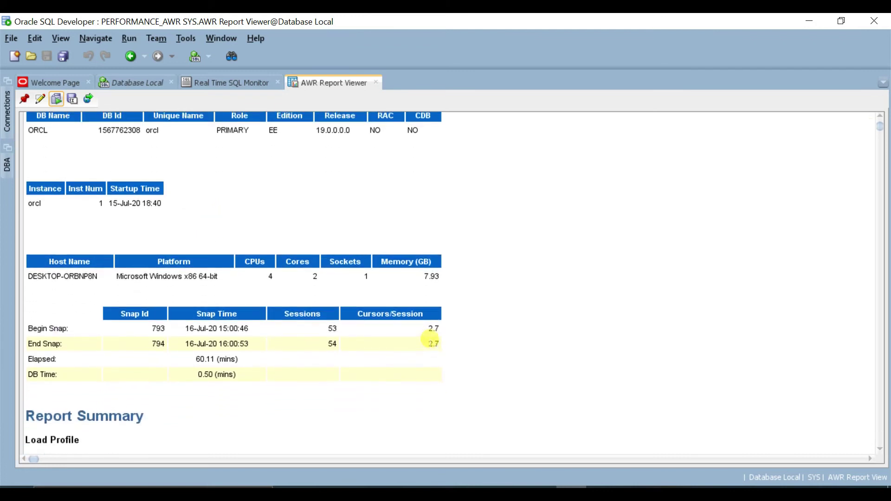
pyautogui.scroll(1, 431, 340)
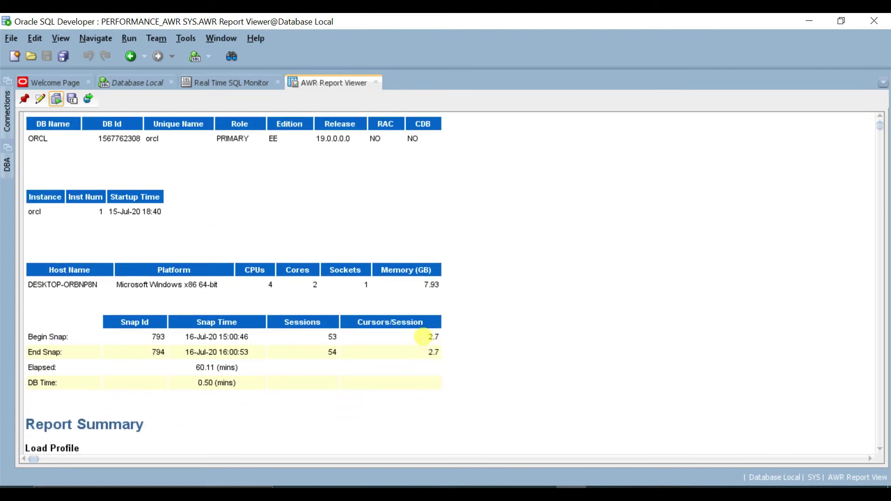
pyautogui.scroll(1, 424, 337)
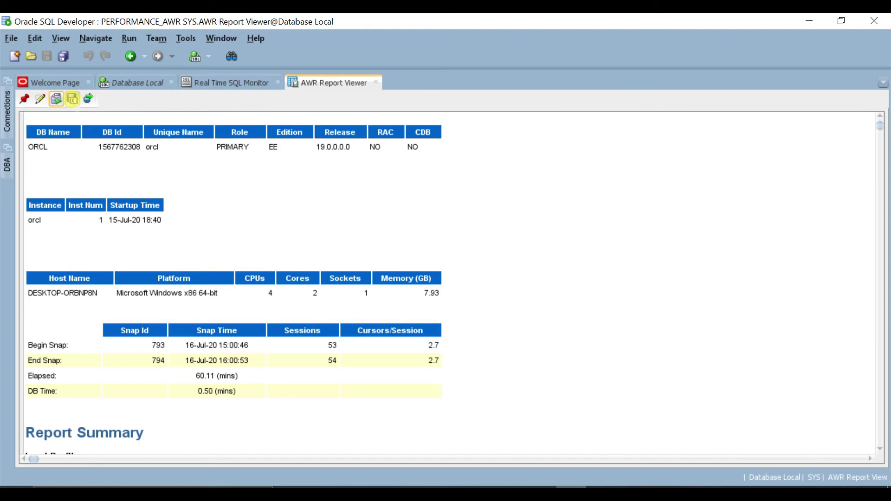
# Step: Save the AWR report as AWR2_Local_Database_20200716.html in the C:\AWR folder
pyautogui.click(72, 99)
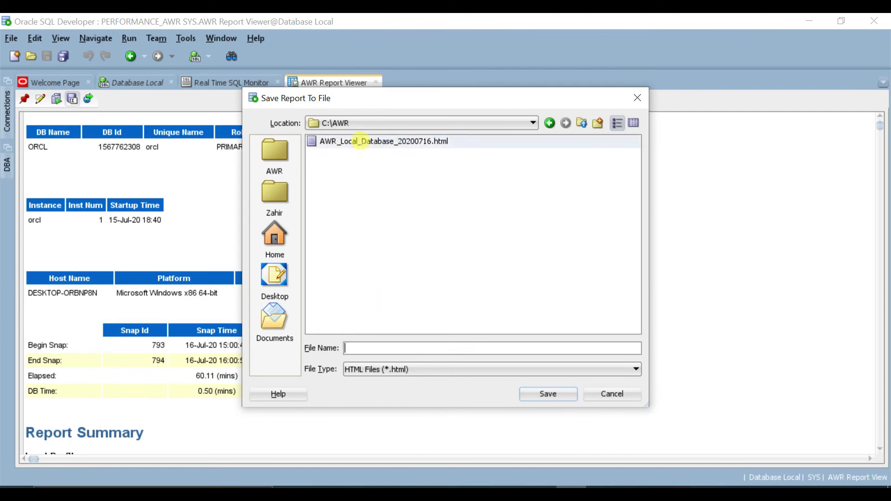
pyautogui.click(361, 141)
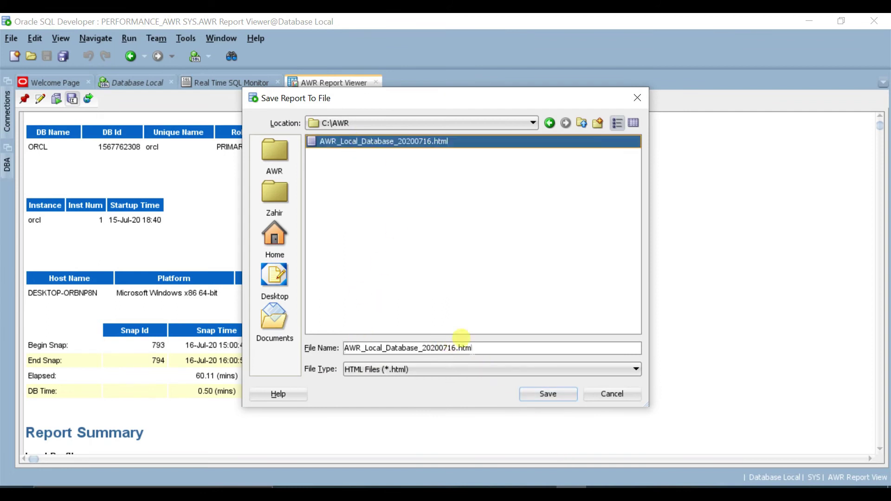
pyautogui.click(454, 348)
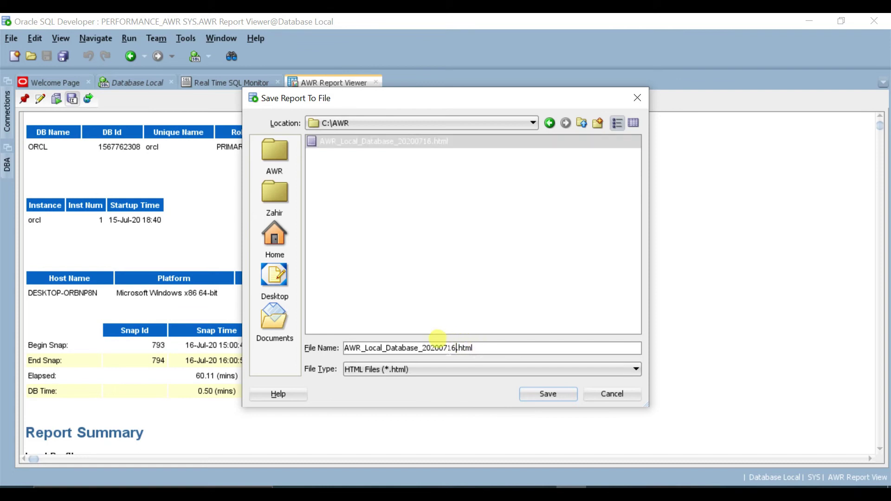
pyautogui.click(362, 348)
pyautogui.write('2')
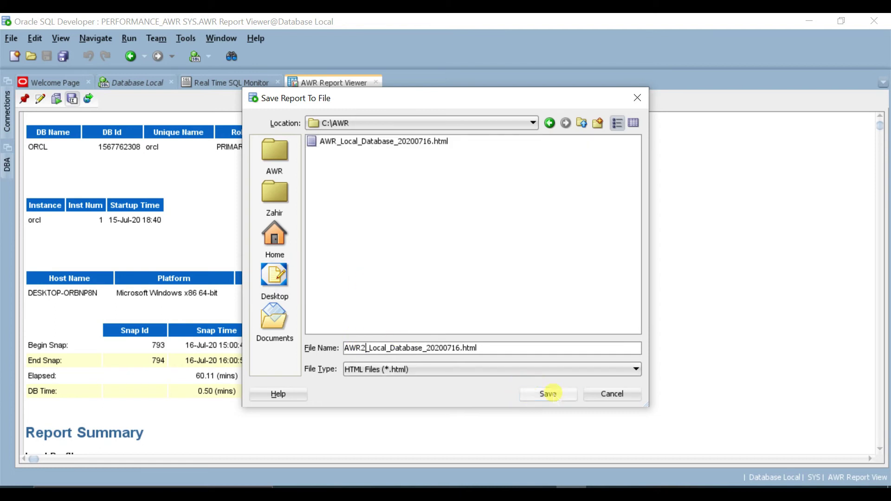
pyautogui.click(549, 393)
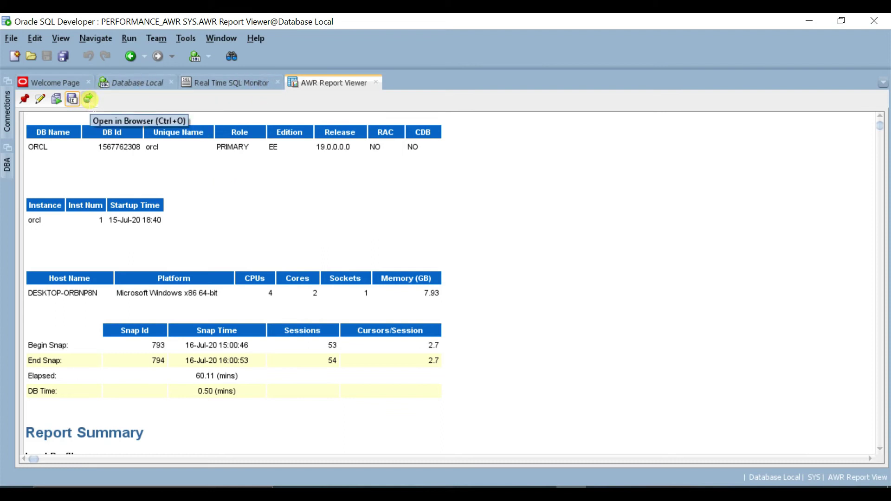
# Step: Open the AWR report in the web browser and skim it down to the foreground wait class and wait events sections
pyautogui.click(89, 98)
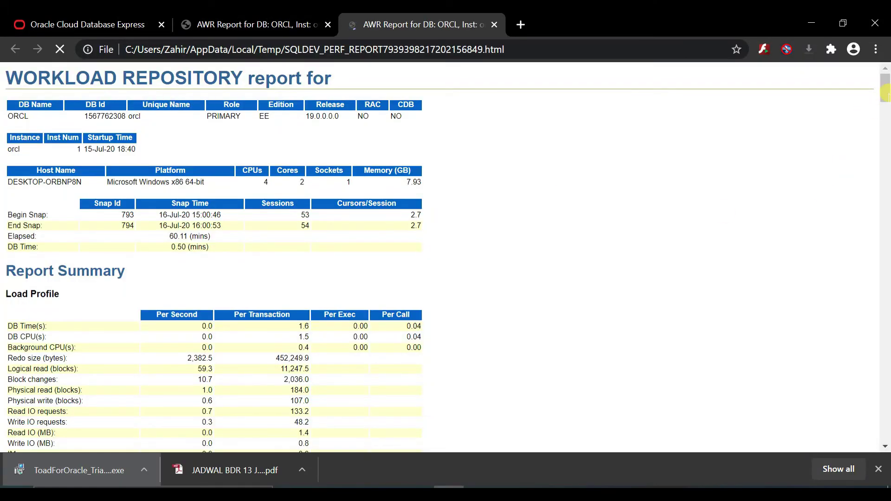
pyautogui.moveTo(886, 89); pyautogui.dragTo(885, 123)
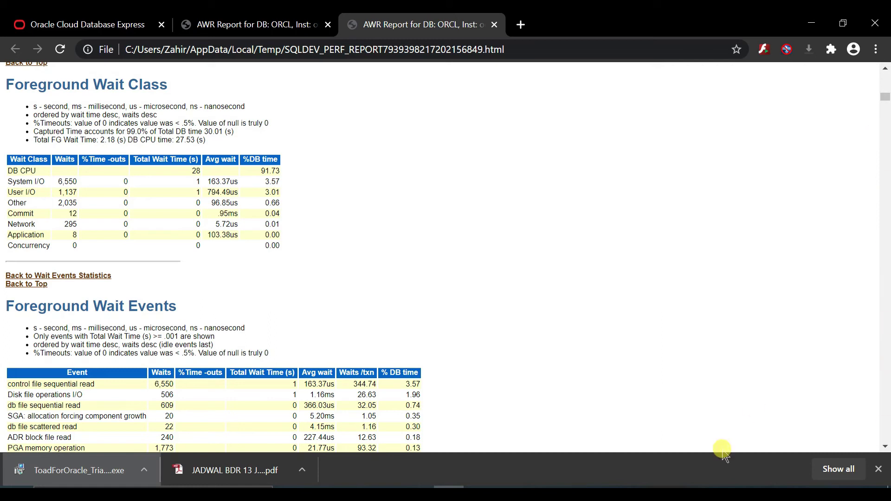
# Step: Switch to the SQL*Plus command prompt and describe the structure of the v$lock view
pyautogui.moveTo(692, 493)
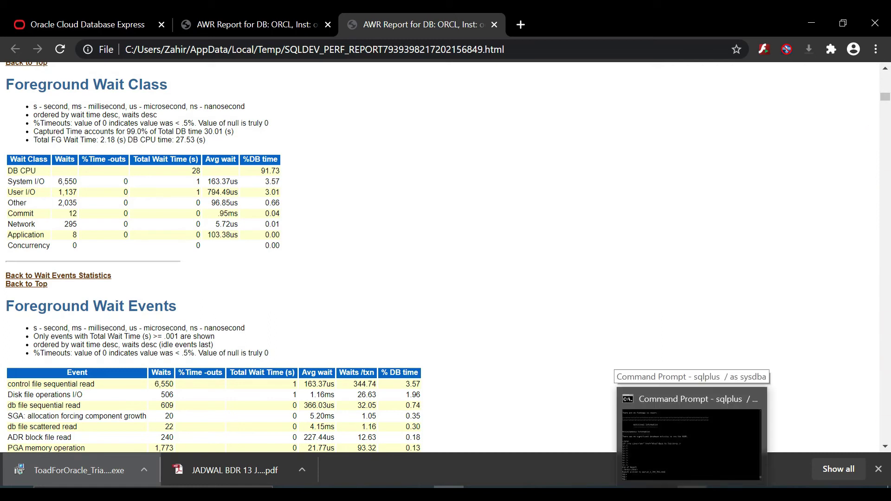
pyautogui.click(692, 493)
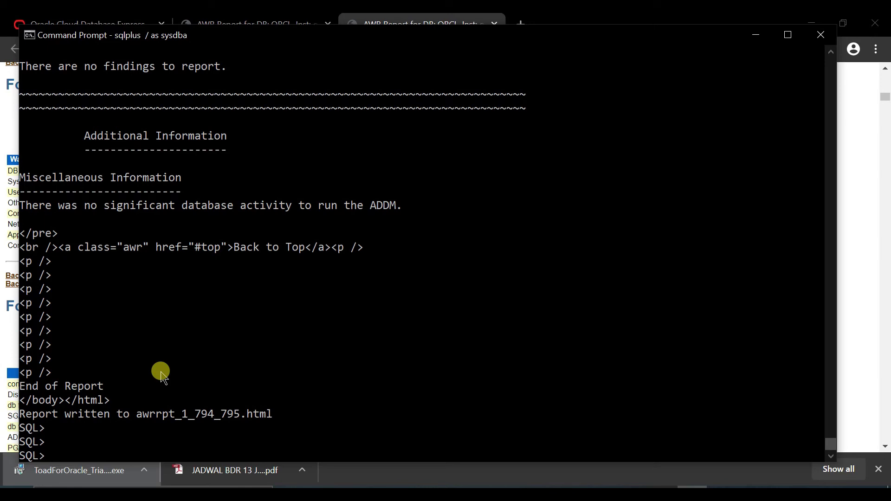
pyautogui.write('esc V$')
pyautogui.press('BackSpace')
pyautogui.write('@loc')
pyautogui.press('BackSpace')
pyautogui.press('BackSpace')
pyautogui.press('BackSpace')
pyautogui.press('BackSpace')
pyautogui.press('BackSpace')
pyautogui.write('v$lock;')
pyautogui.press('Return')
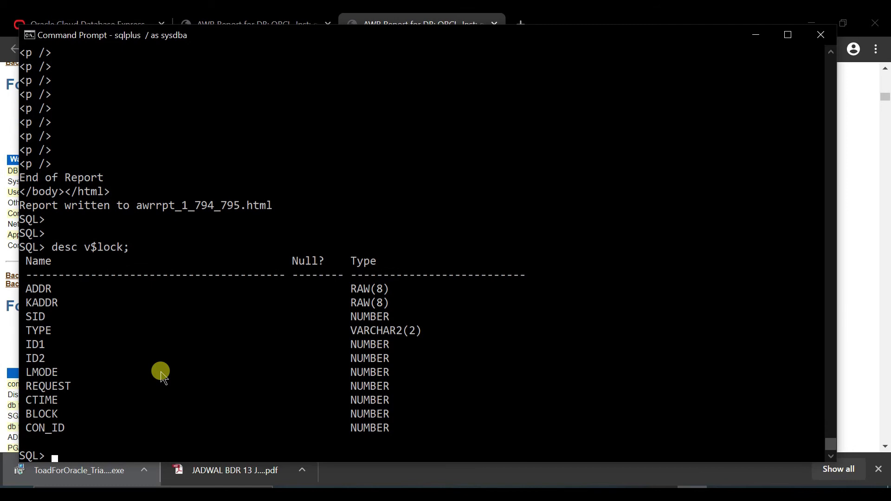
# Step: Write a query that selects addr, sid and block from v$lock
pyautogui.press('Return')
pyautogui.write('select')
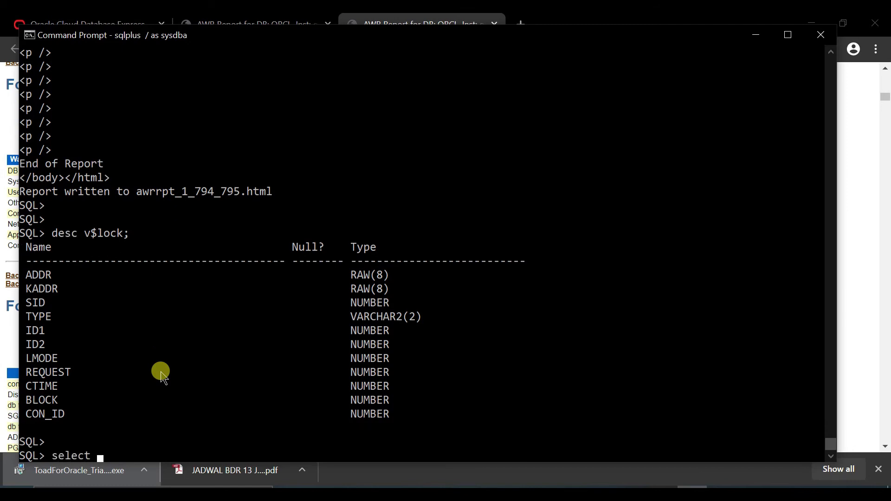
pyautogui.write('ddr, sid, bloc')
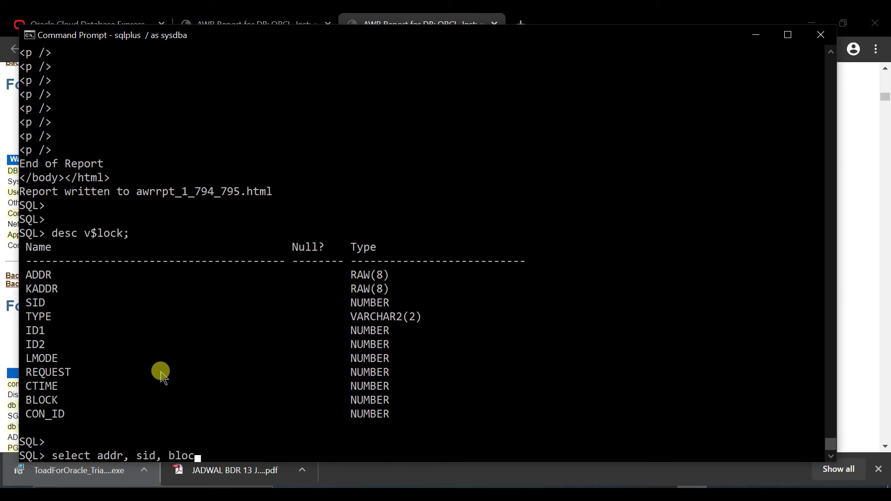
pyautogui.write('k from v$lock;')
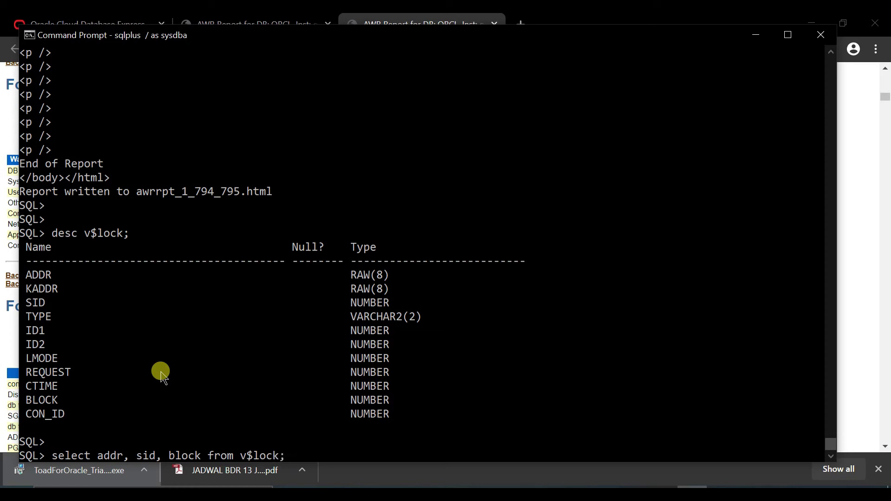